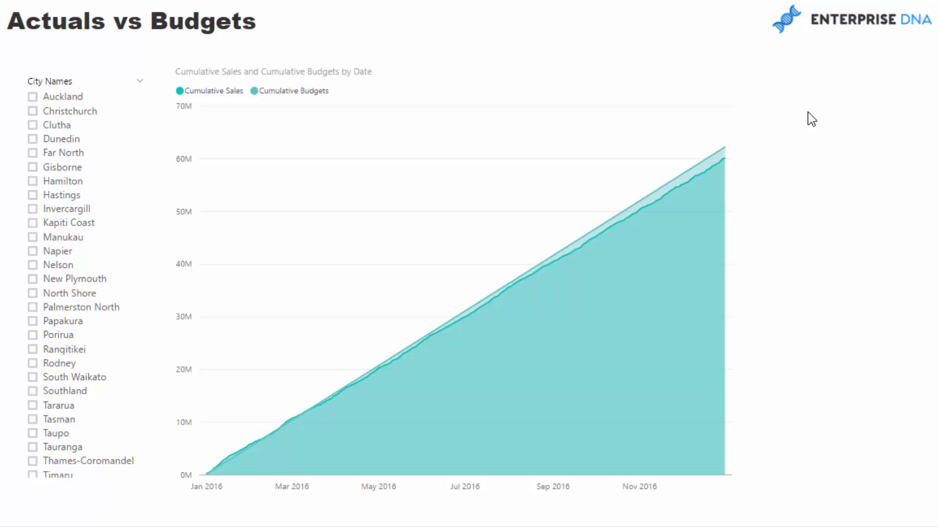
# - Filter the cumulative sales and budgets chart to Auckland and read its tooltip values
pyautogui.click(32, 97)
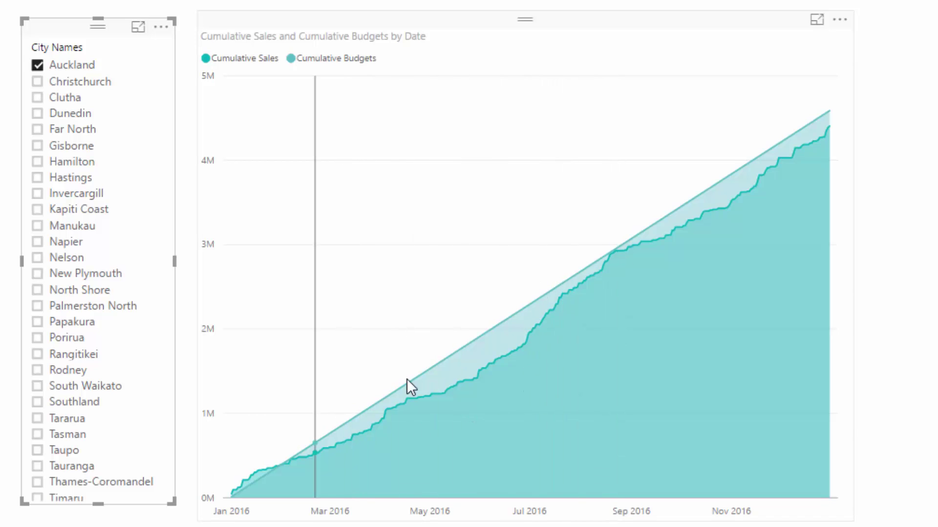
pyautogui.moveTo(732, 187)
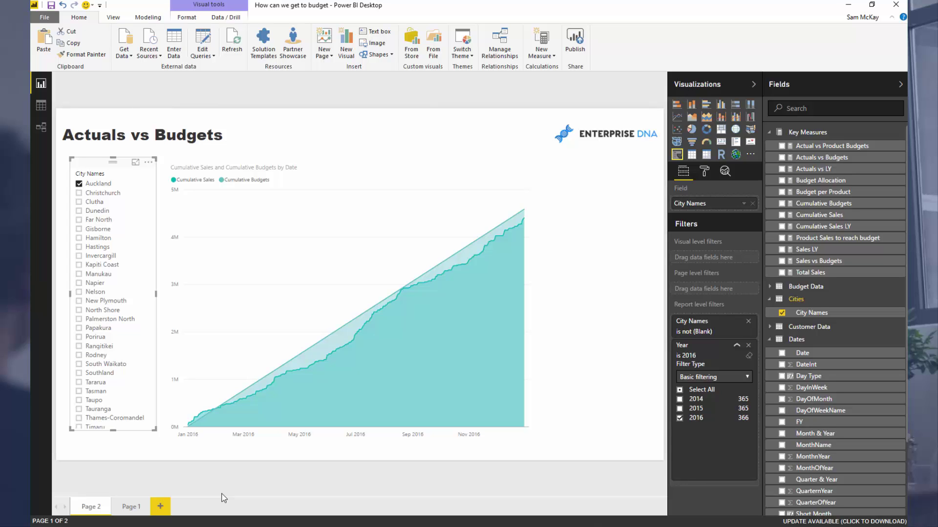
# - Go to the 'Evaluating what you need to sell to make budget' page and select the Total Sales and Budget Allocation chart
pyautogui.click(132, 508)
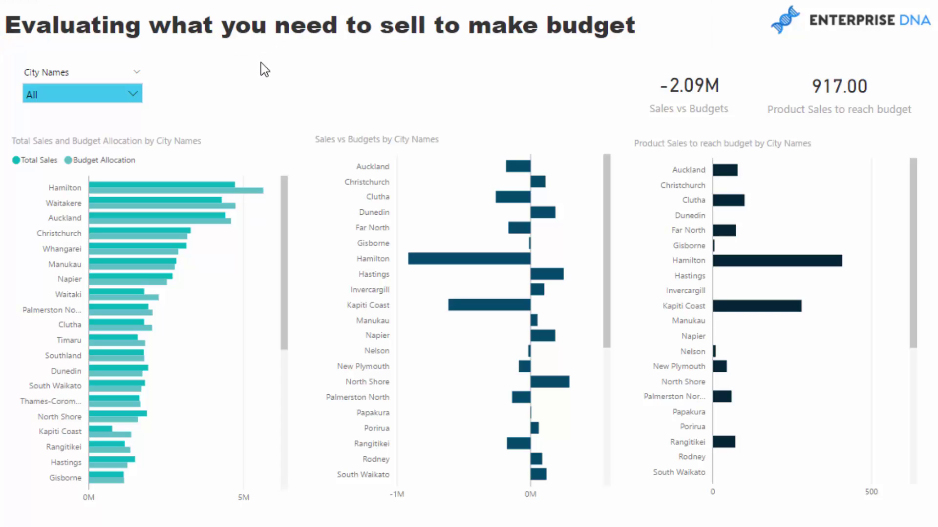
pyautogui.click(228, 136)
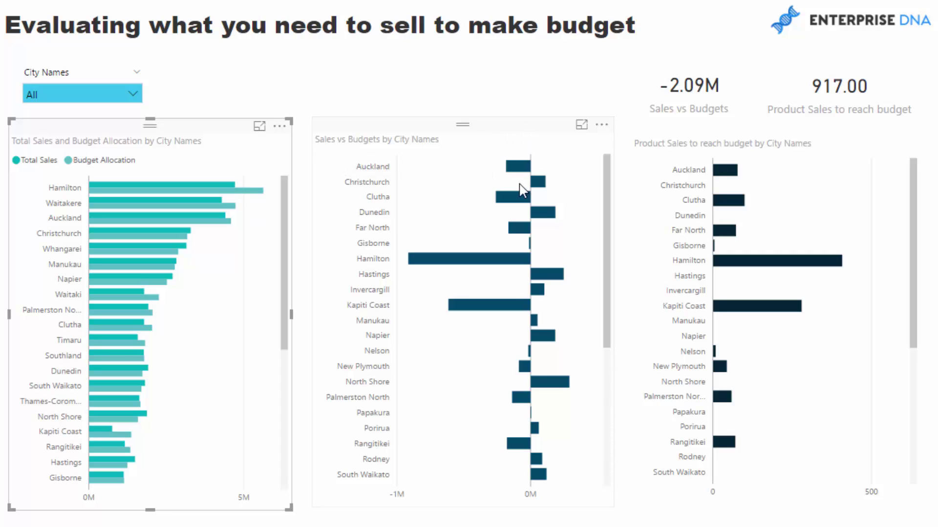
# - Turn on data labels for the Sales vs Budgets by City Names chart with display units None
pyautogui.scroll(-2, 518, 194)
pyautogui.click(519, 132)
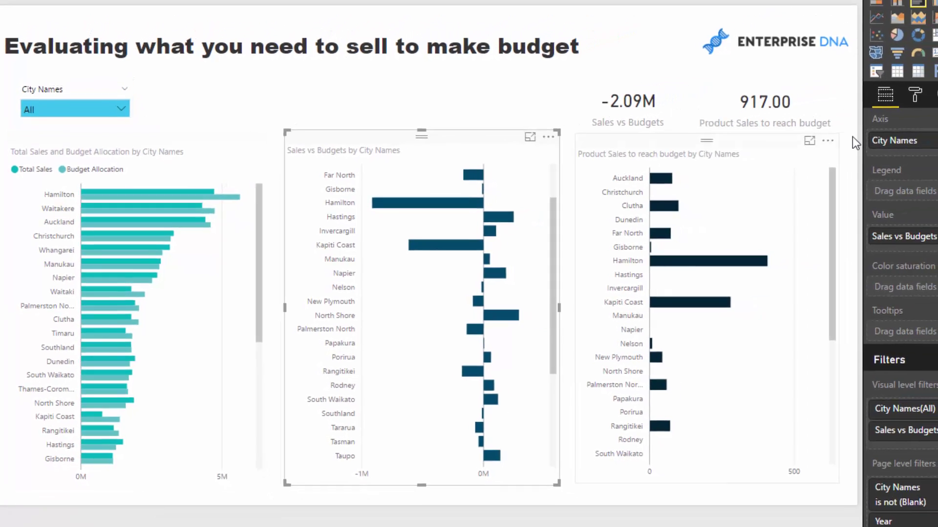
pyautogui.click(913, 94)
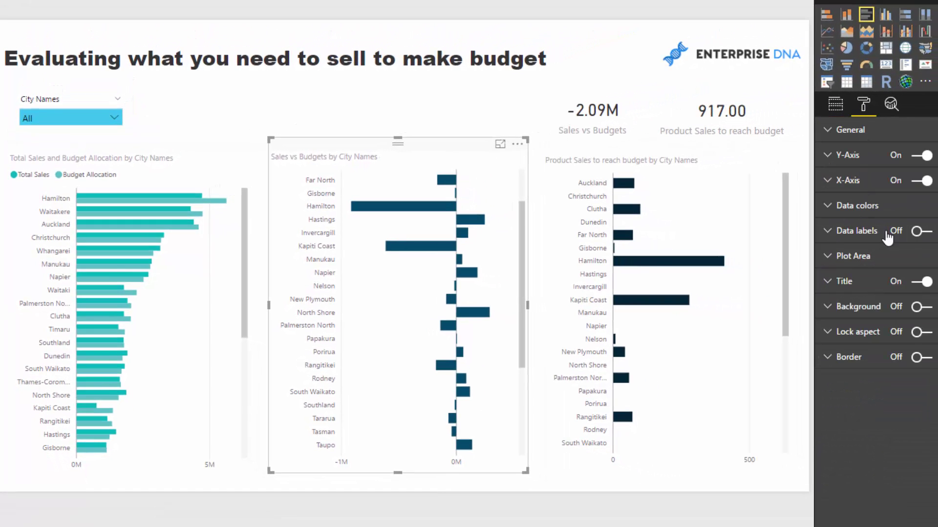
pyautogui.click(916, 231)
pyautogui.click(885, 233)
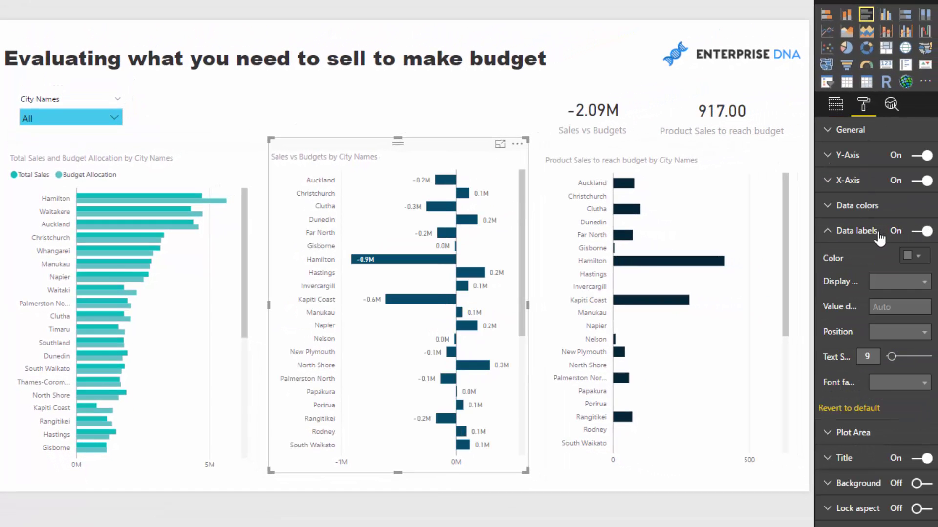
pyautogui.click(901, 281)
pyautogui.click(887, 310)
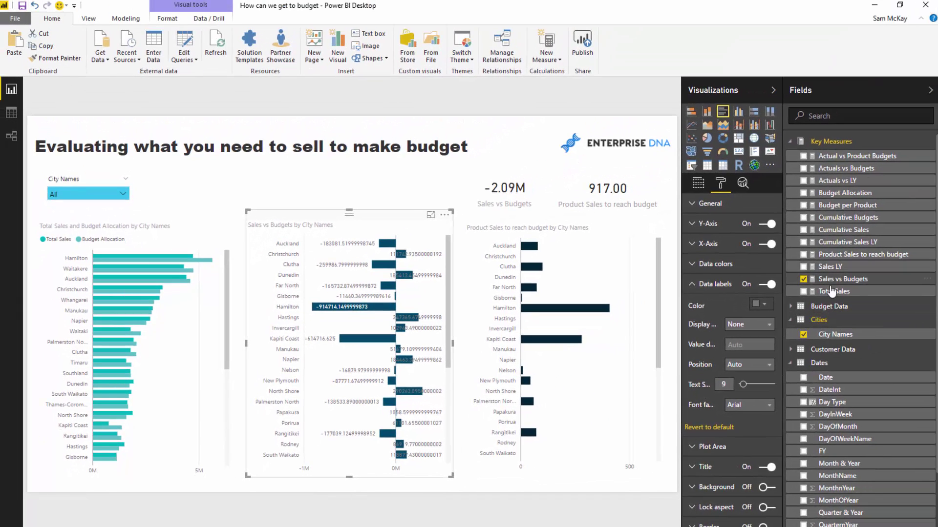
# - Set the Sales vs Budgets measure's format to 0 decimal places
pyautogui.click(840, 279)
pyautogui.click(167, 18)
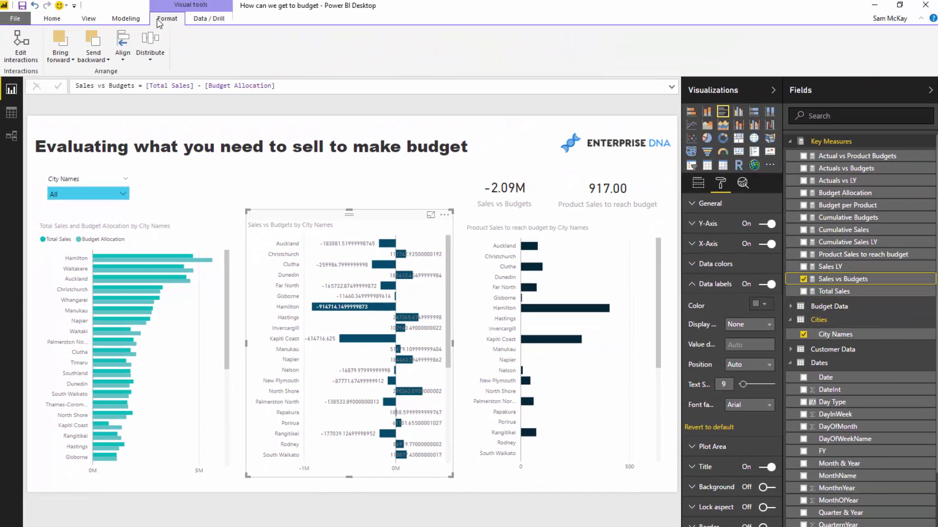
pyautogui.click(125, 18)
pyautogui.click(239, 61)
pyautogui.write('0')
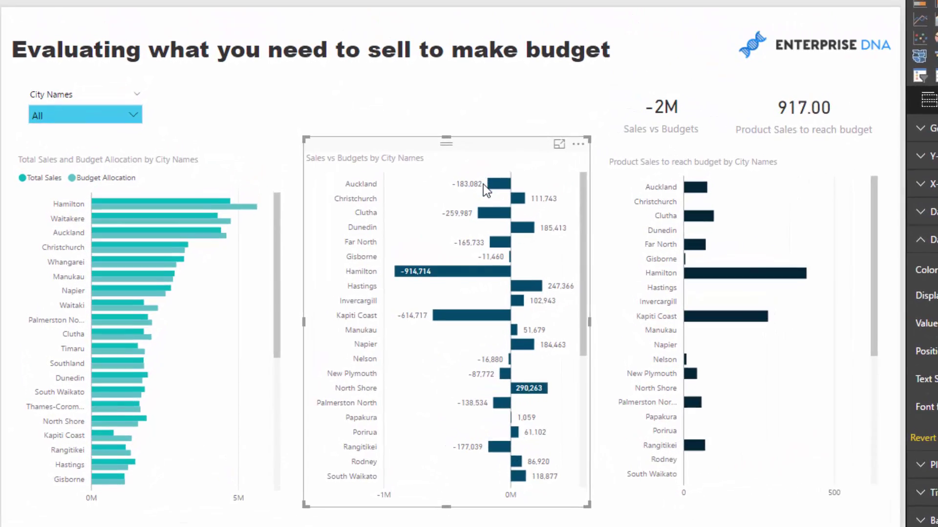
pyautogui.scroll(-2, 420, 232)
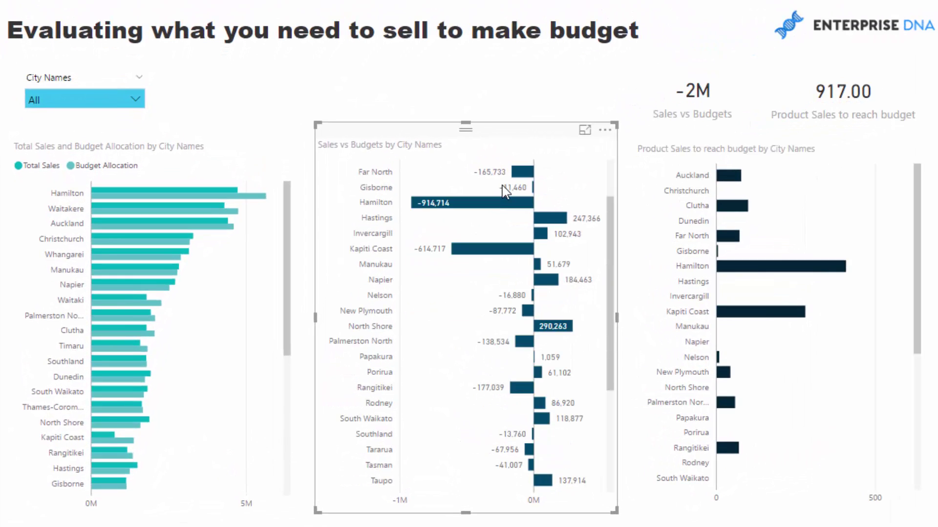
pyautogui.scroll(-3, 503, 254)
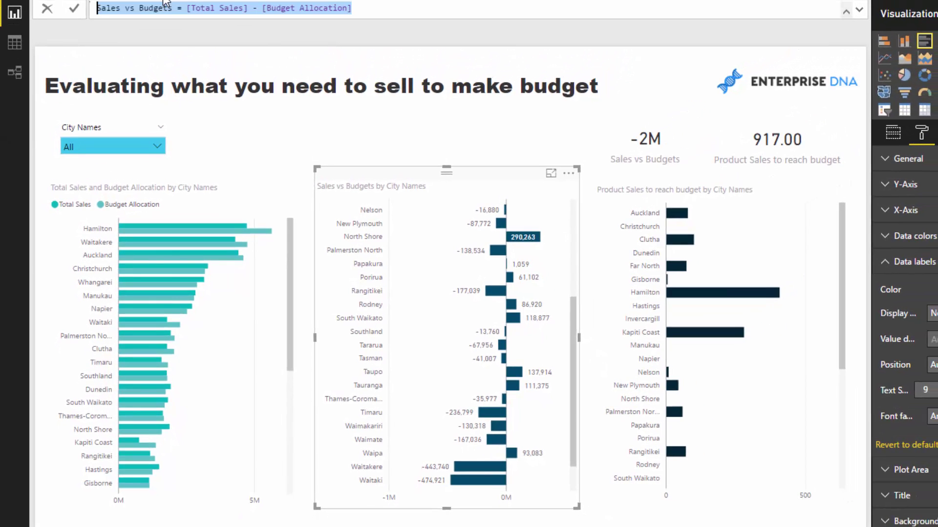
pyautogui.keyDown('shift'); pyautogui.click(187, 8); pyautogui.keyUp('shift')
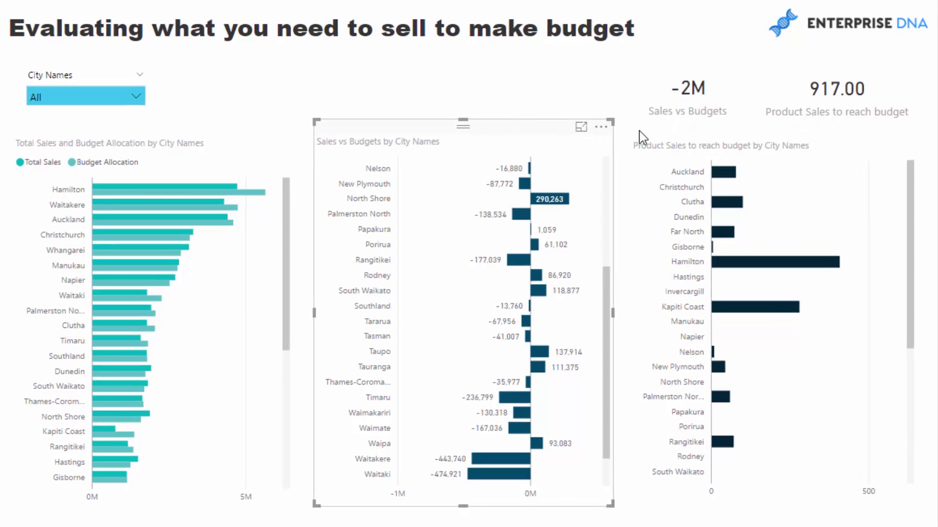
pyautogui.click(648, 142)
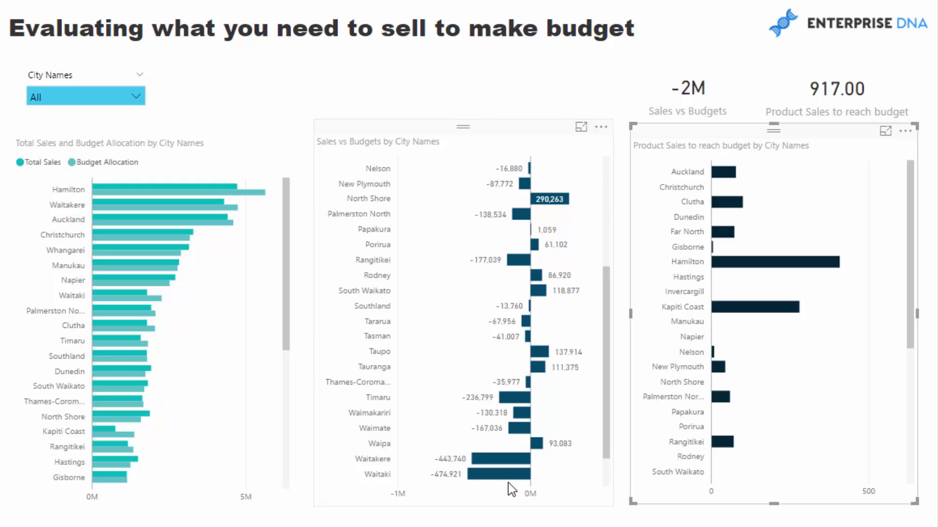
pyautogui.moveTo(511, 478)
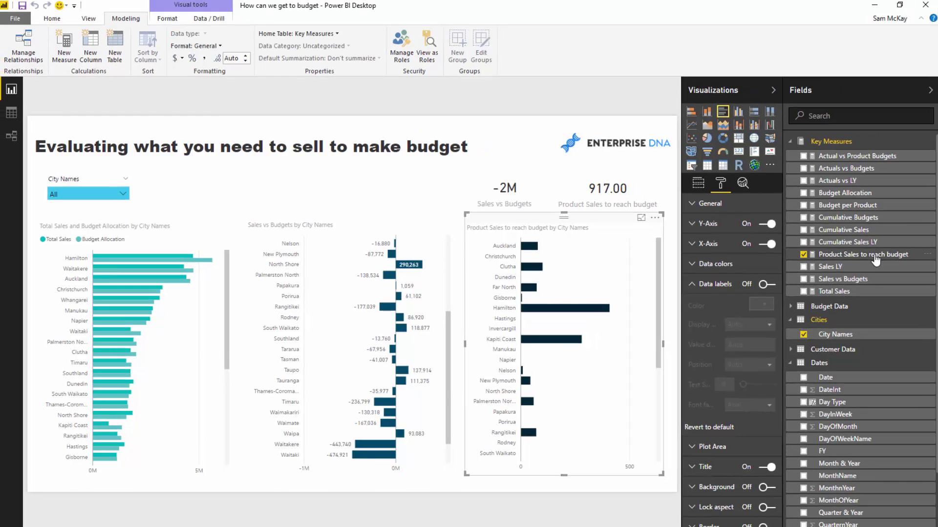
pyautogui.click(863, 255)
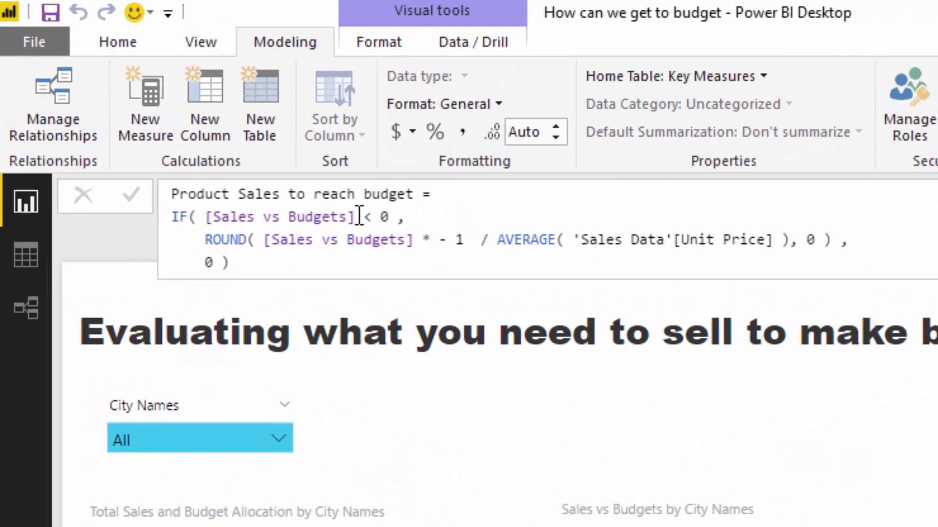
pyautogui.moveTo(359, 216); pyautogui.dragTo(205, 217)
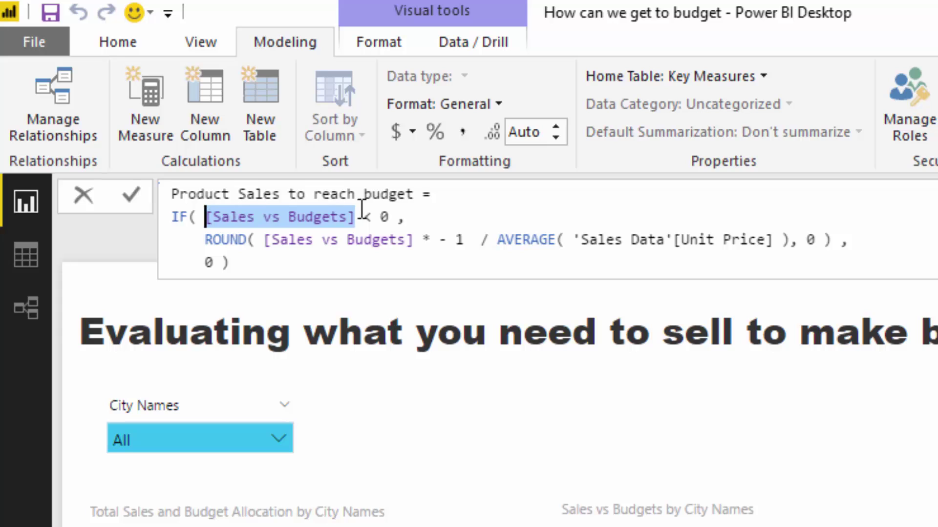
pyautogui.click(386, 217)
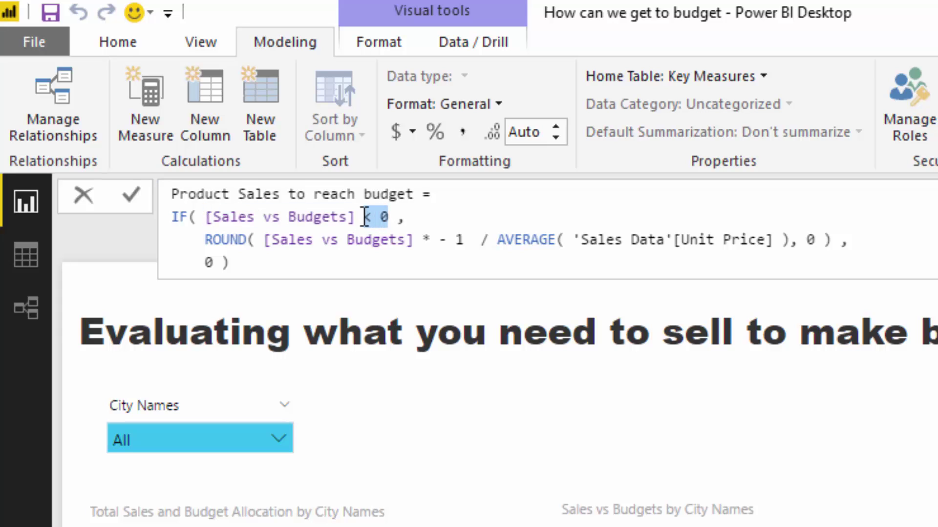
pyautogui.click(257, 240)
pyautogui.hotkey('shift', 'Right')
pyautogui.hotkey('shift', 'Right')
pyautogui.hotkey('shift', 'Right')
pyautogui.hotkey('shift', 'Right')
pyautogui.hotkey('shift', 'Right')
pyautogui.hotkey('shift', 'Right')
pyautogui.hotkey('shift', 'Right')
pyautogui.hotkey('shift', 'Right')
pyautogui.hotkey('shift', 'Right')
pyautogui.hotkey('shift', 'Right')
pyautogui.hotkey('shift', 'Right')
pyautogui.hotkey('shift', 'Right')
pyautogui.hotkey('shift', 'Right')
pyautogui.hotkey('shift', 'Right')
pyautogui.hotkey('shift', 'Right')
pyautogui.hotkey('shift', 'Right')
pyautogui.hotkey('shift', 'Right')
pyautogui.hotkey('shift', 'Right')
pyautogui.hotkey('shift', 'Right')
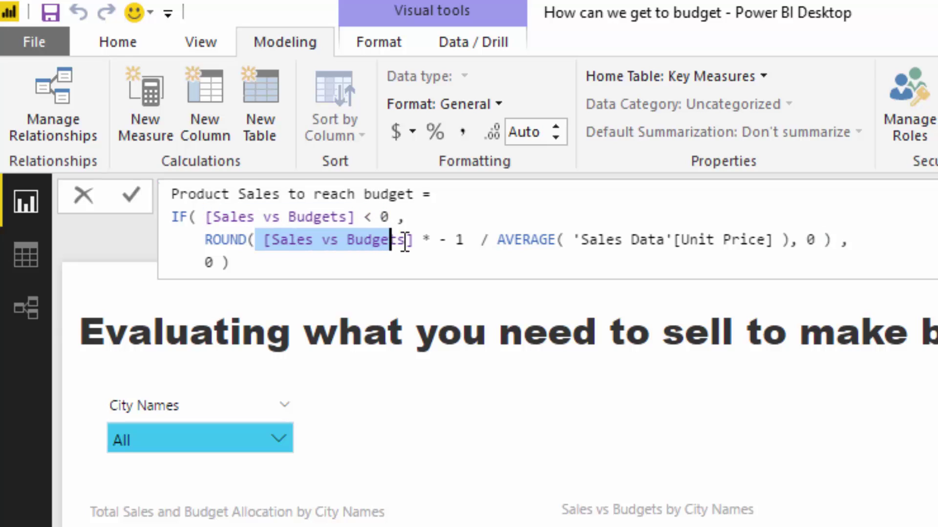
pyautogui.moveTo(465, 238); pyautogui.dragTo(423, 239)
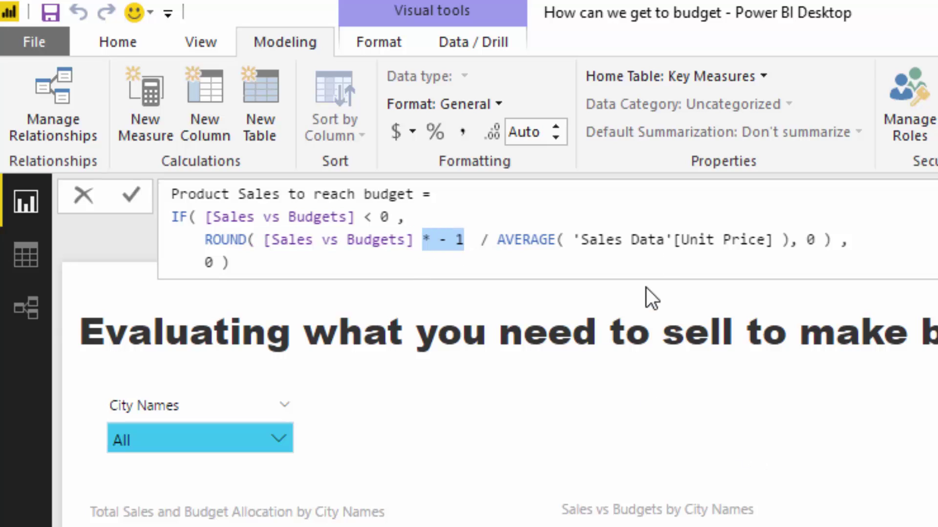
pyautogui.click(498, 239)
pyautogui.hotkey('shift', 'Right')
pyautogui.hotkey('shift', 'Right')
pyautogui.hotkey('shift', 'Right')
pyautogui.hotkey('shift', 'Right')
pyautogui.keyDown('shift'); pyautogui.click(784, 240); pyautogui.keyUp('shift')
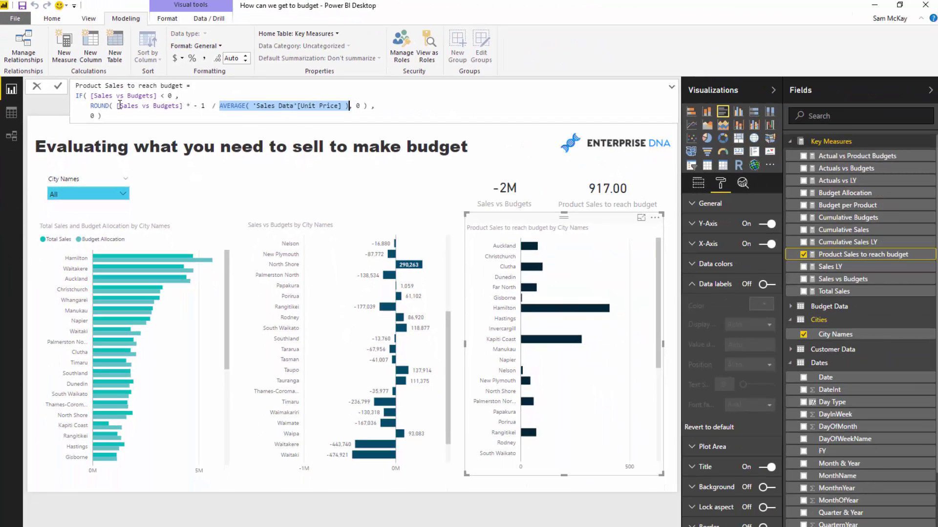
pyautogui.click(570, 228)
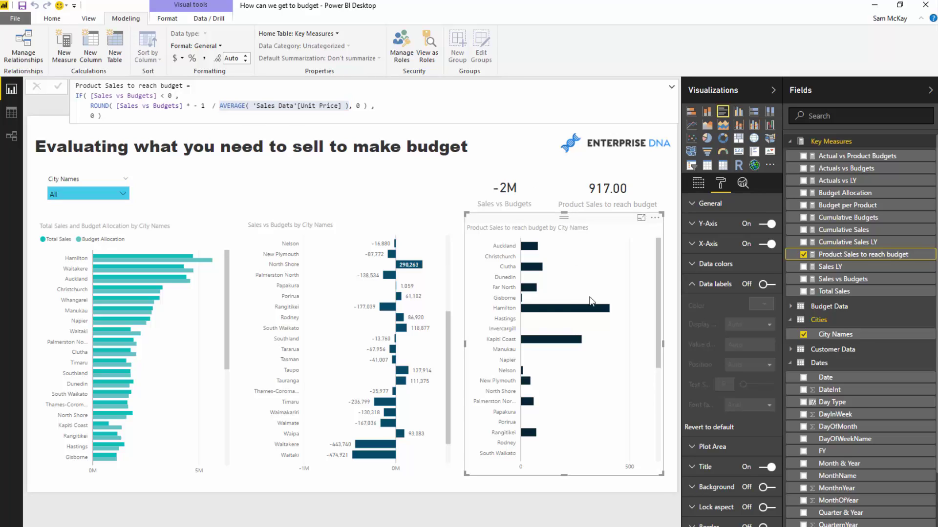
pyautogui.moveTo(586, 313)
pyautogui.moveTo(553, 321)
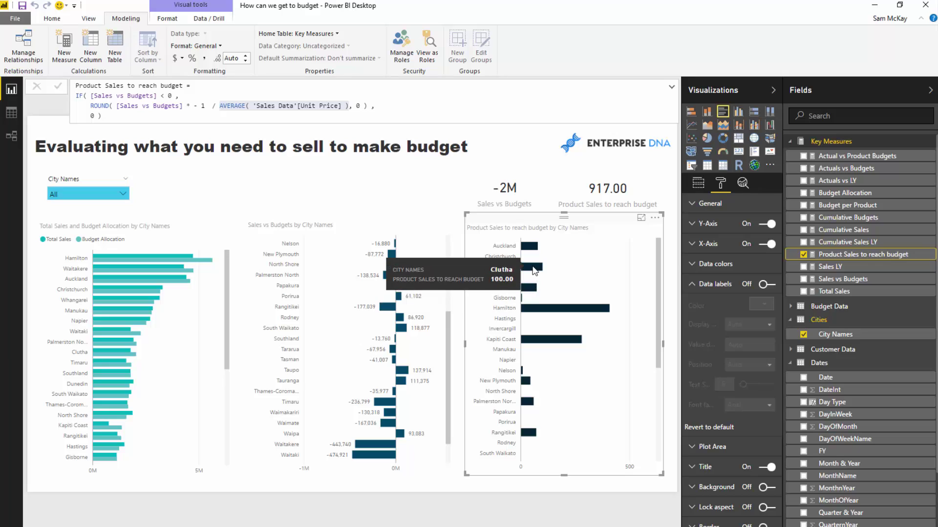
pyautogui.moveTo(535, 252)
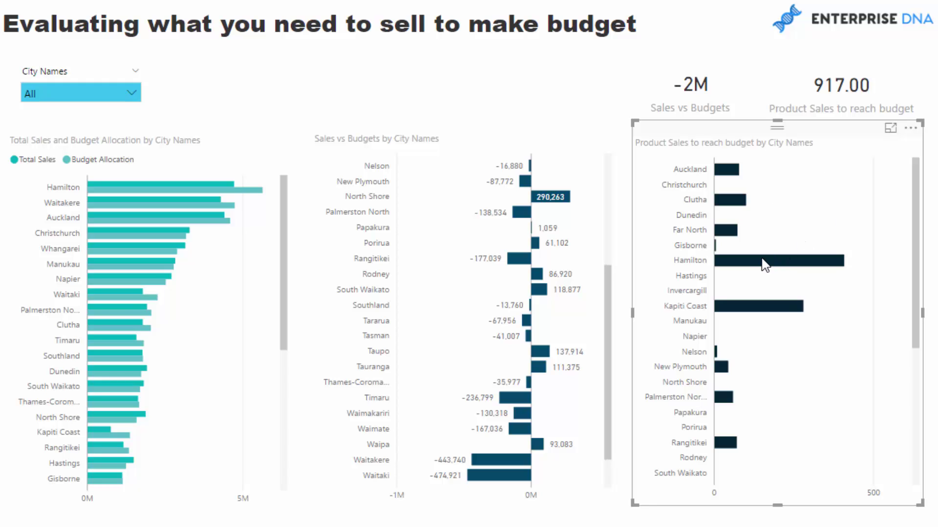
pyautogui.moveTo(778, 264)
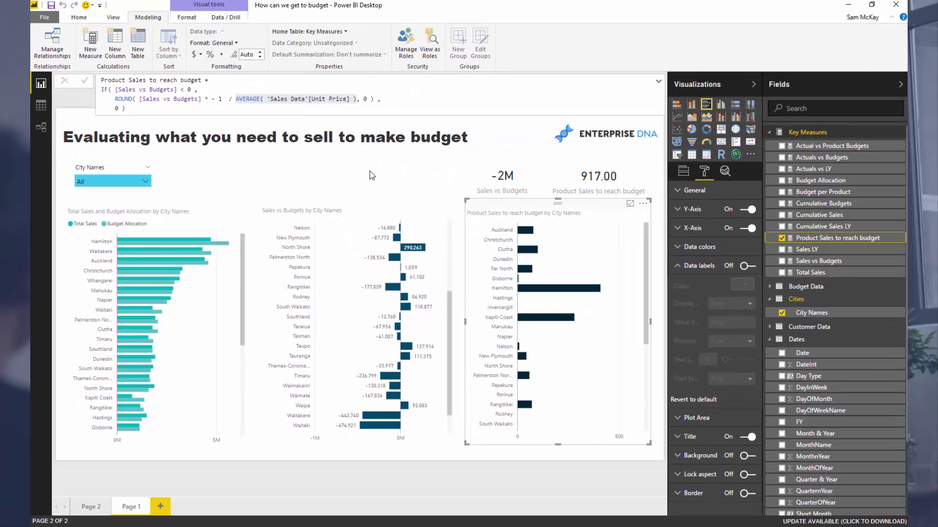
# - Tick Auckland, Christchurch, Dunedin, Manukau, Napier, Nelson and New Plymouth in the City Names slicer dropdown
pyautogui.click(373, 171)
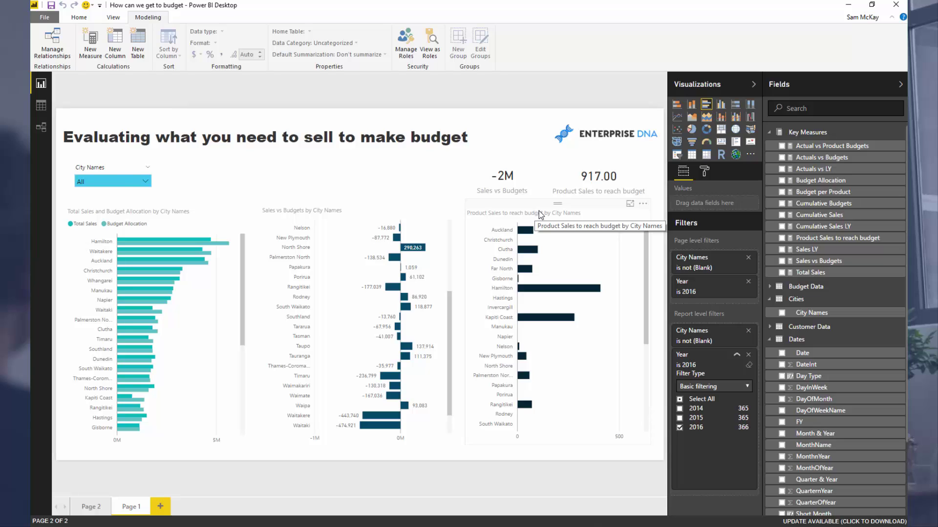
pyautogui.click(116, 181)
pyautogui.click(81, 194)
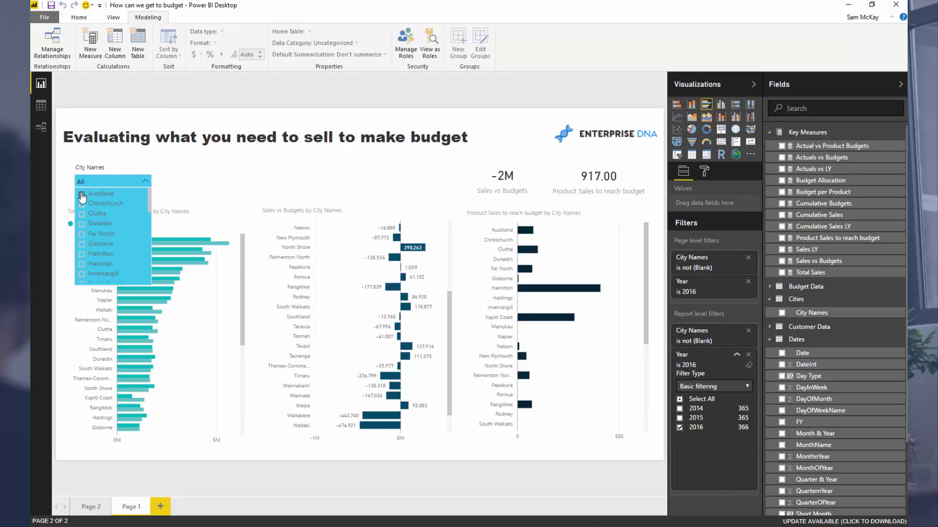
pyautogui.click(82, 204)
pyautogui.click(82, 224)
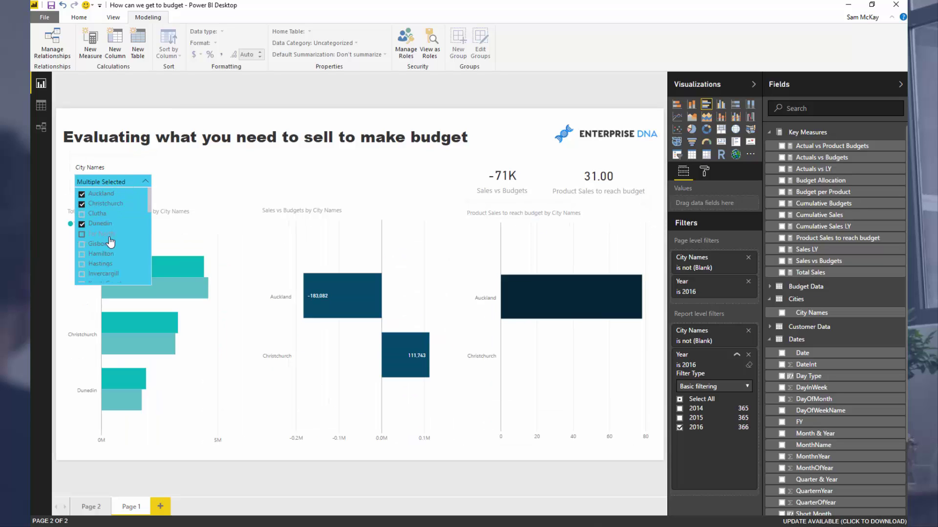
pyautogui.scroll(-3, 83, 235)
pyautogui.click(82, 246)
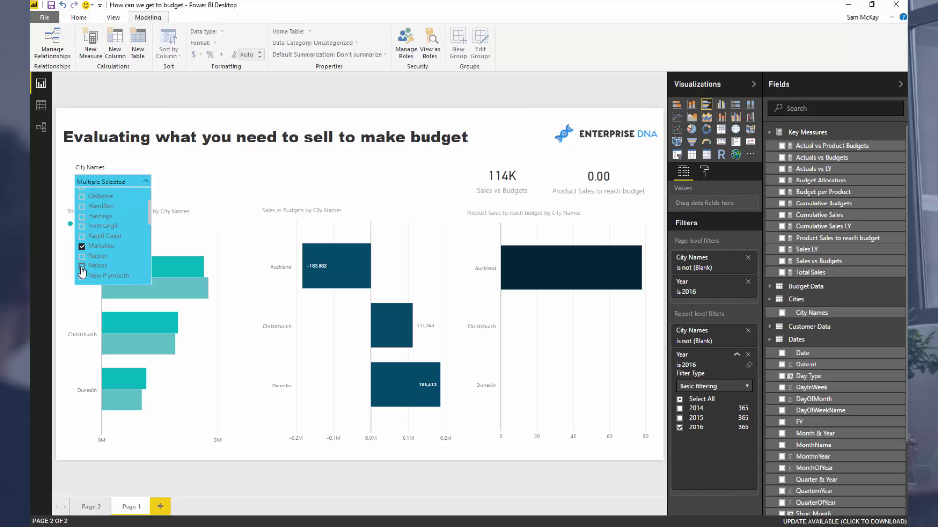
pyautogui.click(81, 256)
pyautogui.click(82, 266)
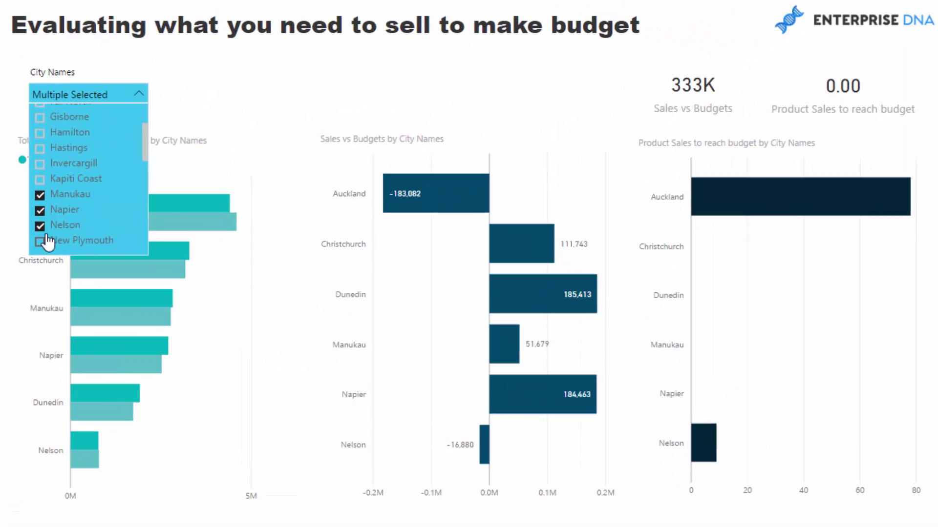
pyautogui.click(47, 239)
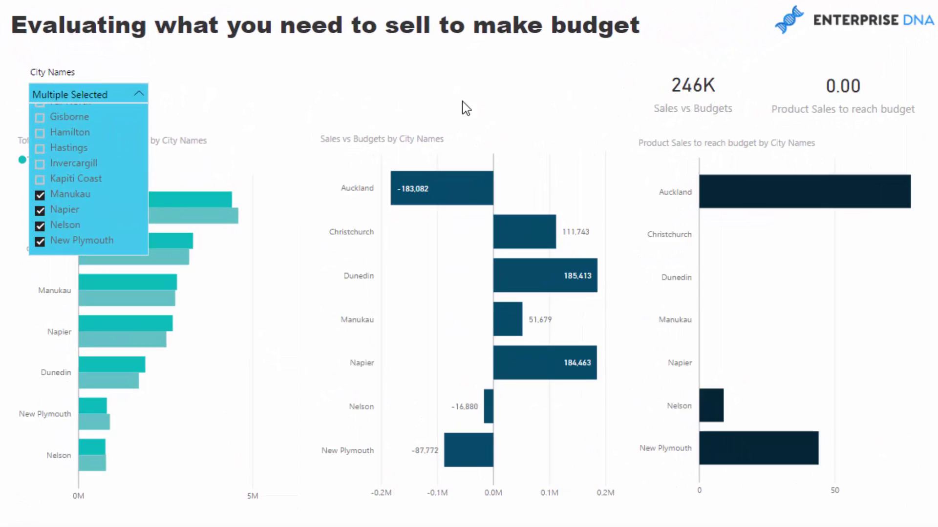
pyautogui.click(451, 95)
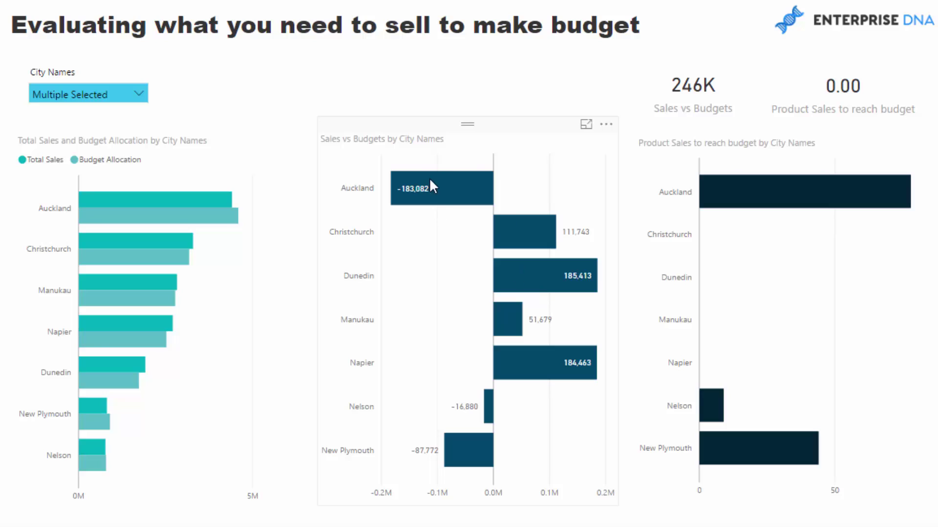
# - Return to the Actuals vs Budgets page with its Auckland-filtered cumulative chart
pyautogui.moveTo(797, 196)
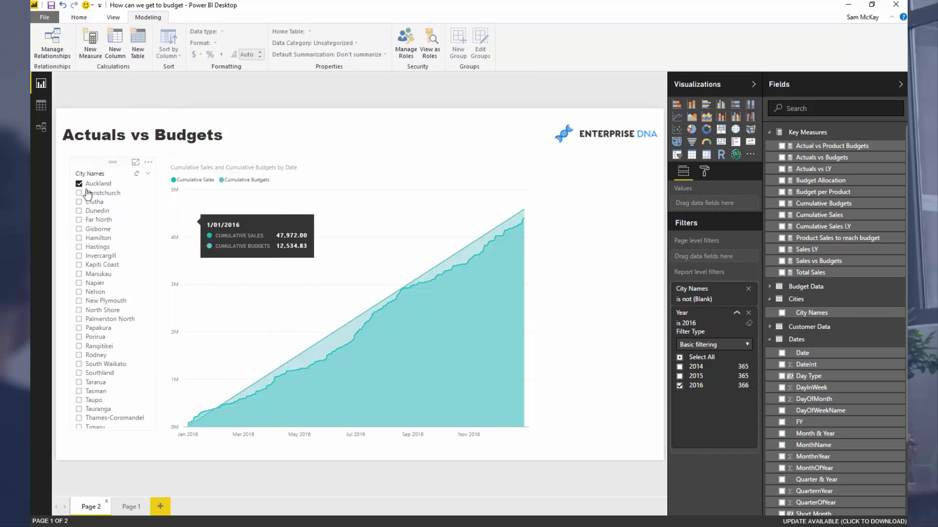
# - Try Christchurch, Clutha and Dunedin in the City Names slicer, then leave only Far North selected
pyautogui.click(79, 193)
pyautogui.keyDown('ctrl'); pyautogui.click(79, 202); pyautogui.keyUp('ctrl')
pyautogui.keyDown('ctrl'); pyautogui.click(79, 211); pyautogui.keyUp('ctrl')
pyautogui.click(79, 211)
pyautogui.click(79, 211)
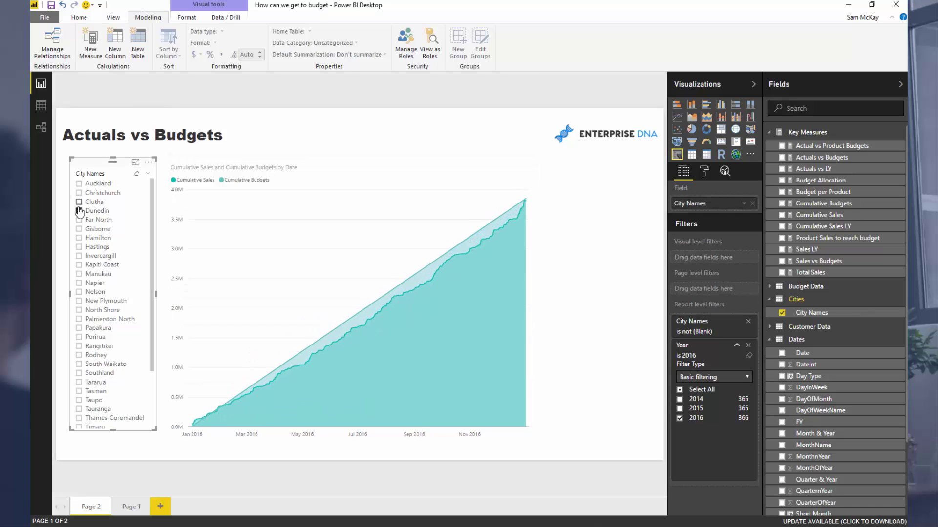
pyautogui.click(78, 211)
pyautogui.keyDown('ctrl'); pyautogui.click(79, 219); pyautogui.keyUp('ctrl')
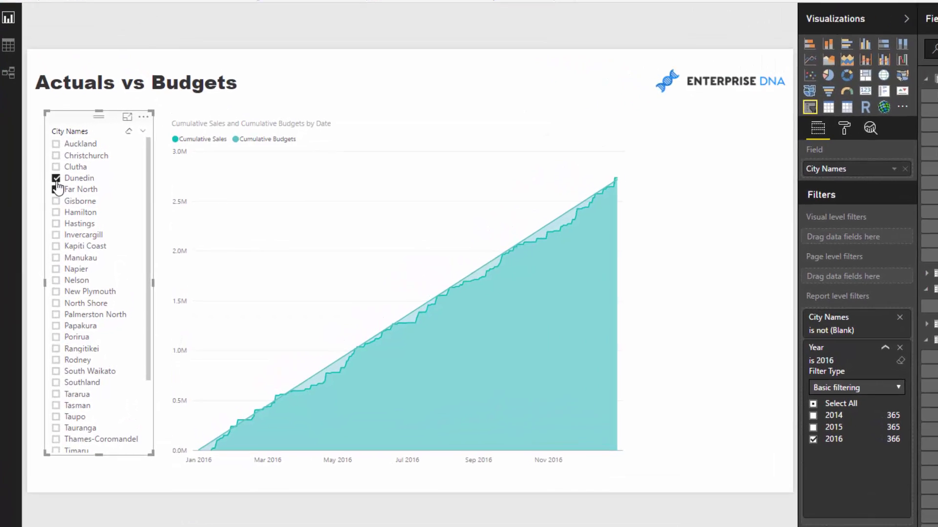
pyautogui.click(78, 219)
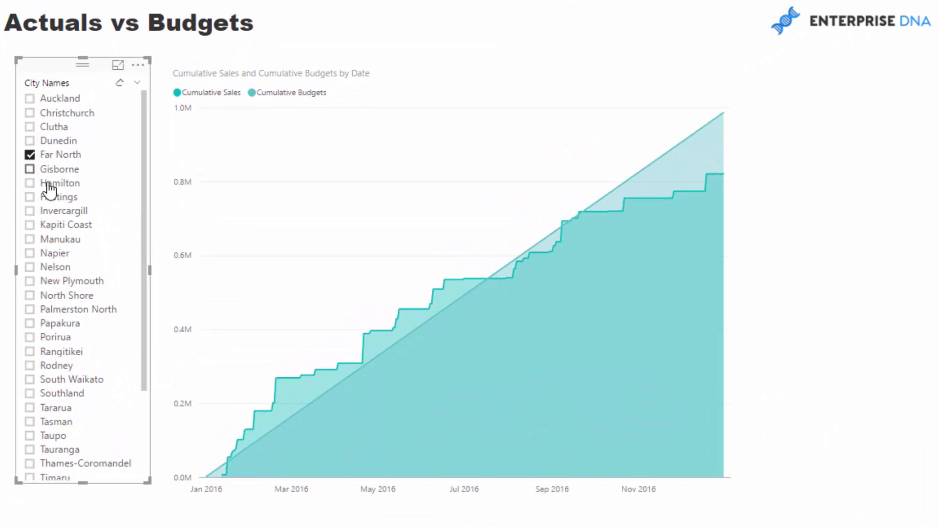